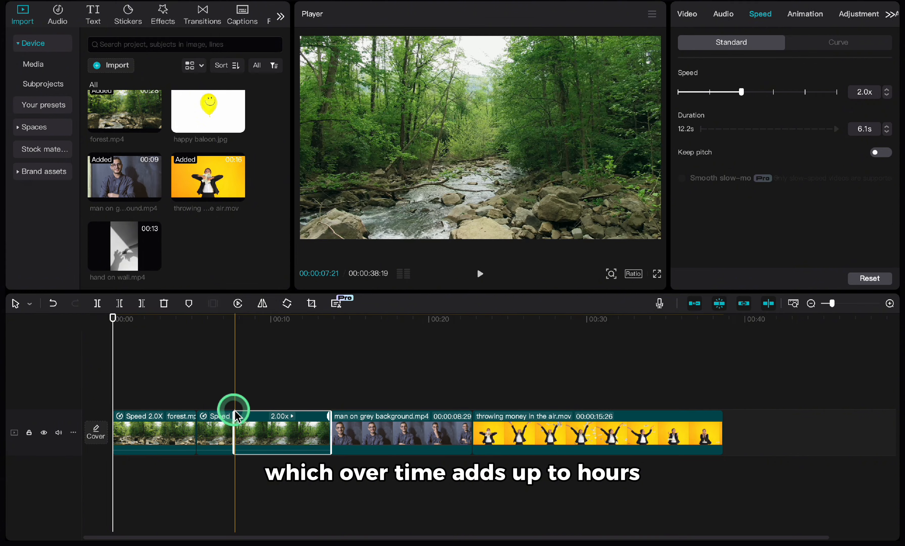
- Delete the short middle segment of the forest footage and undo that deletion
click(213, 427)
key(Delete)
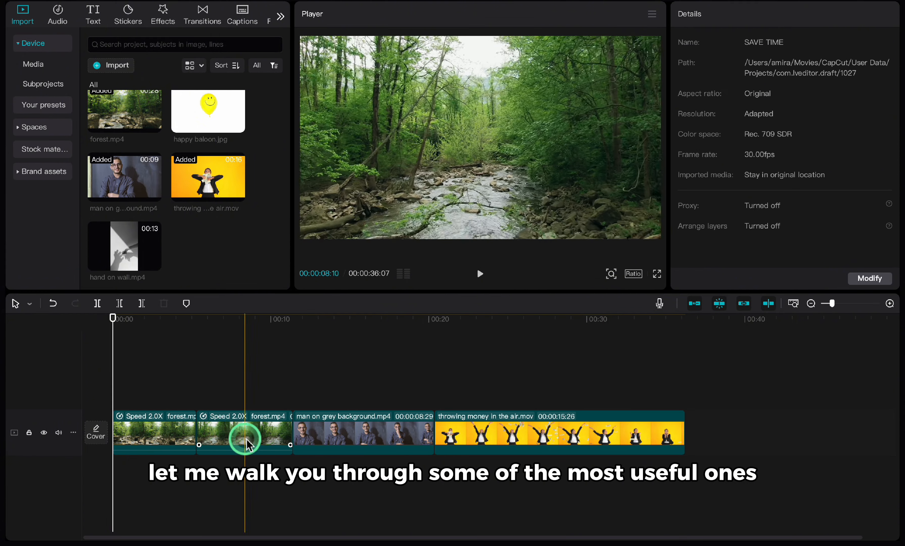
key(super+z)
- Split the second forest.mp4 segment at about 7 and 9.5 seconds and select the middle piece
key(b)
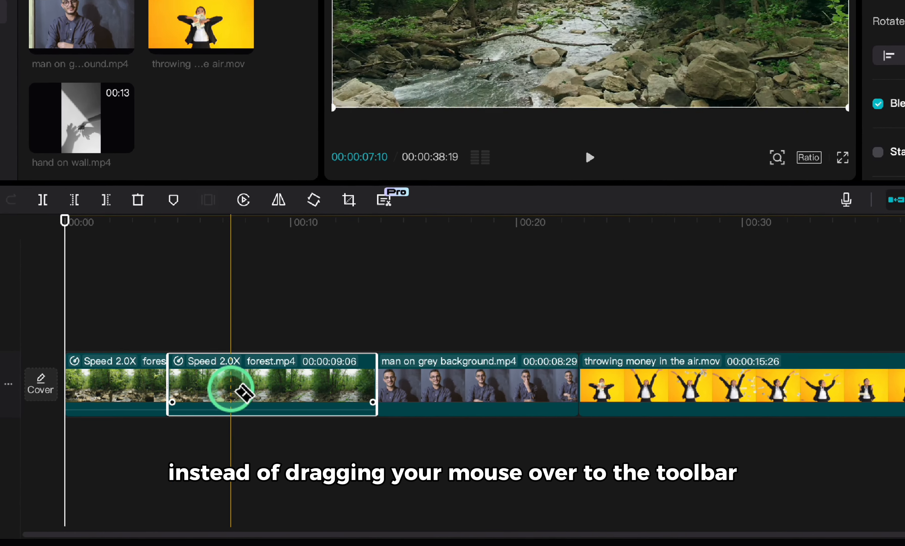
click(226, 388)
click(282, 389)
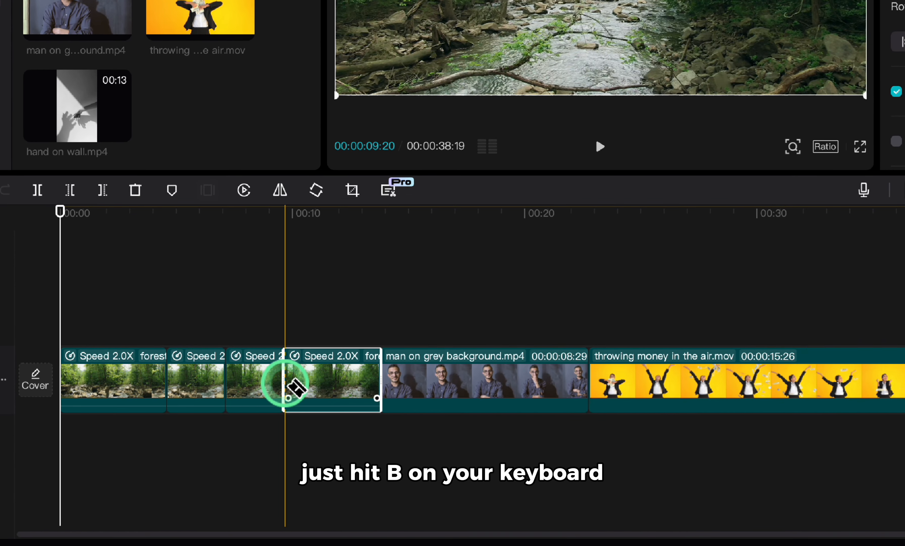
key(a)
mouse_move(248, 382)
mouse_down()
mouse_move(202, 393)
mouse_move(190, 382)
mouse_move(256, 389)
mouse_up()
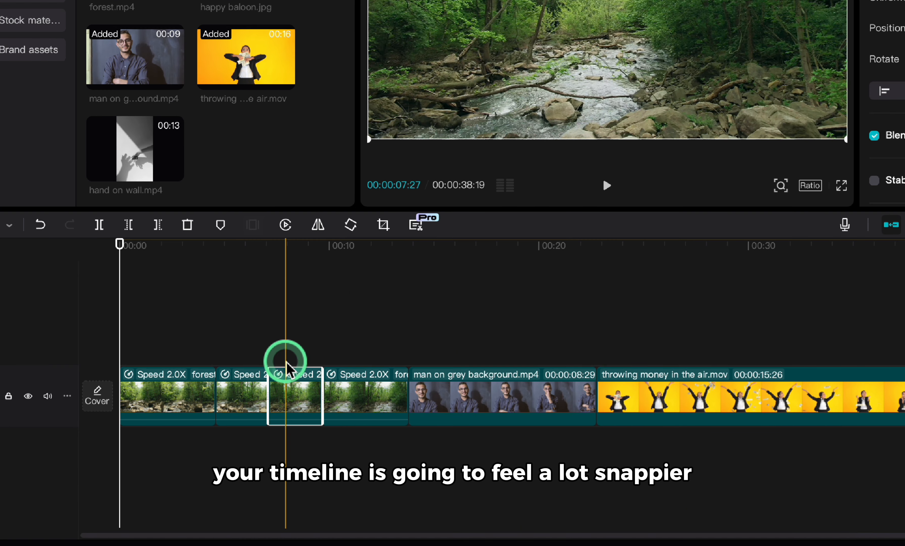
- Undo the forest.mp4 splits one after another back to a single clip
key(ctrl+z)
key(ctrl+z)
key(ctrl+z)
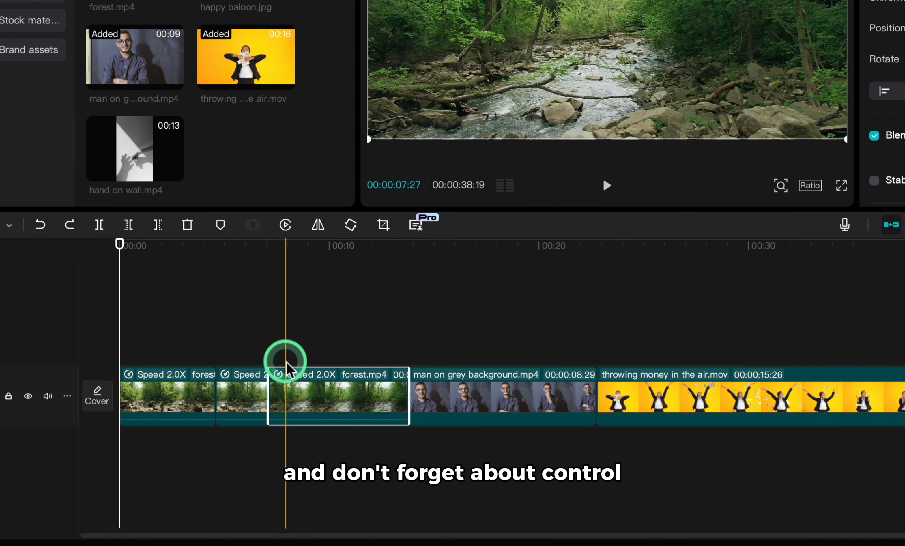
key(ctrl+z)
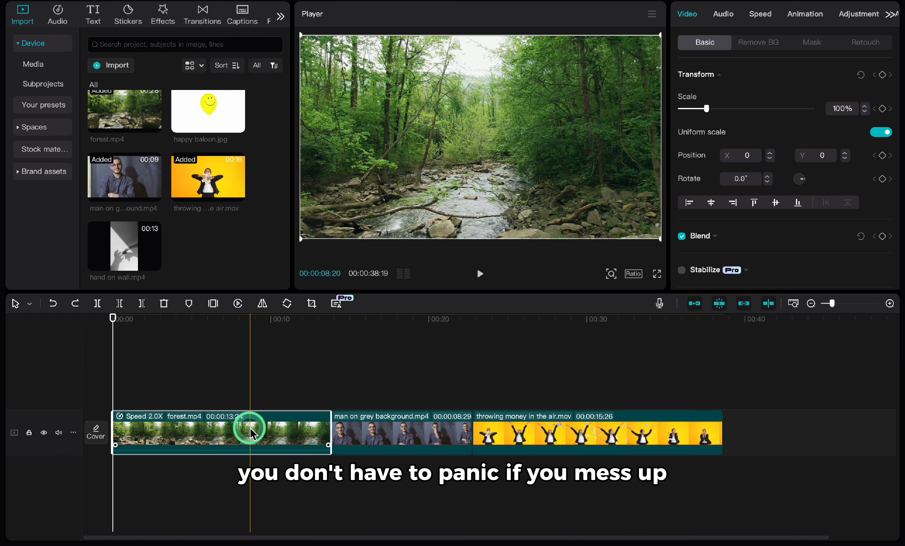
- Try to split forest.mp4 at two points near its middle with the Split tool
key(b)
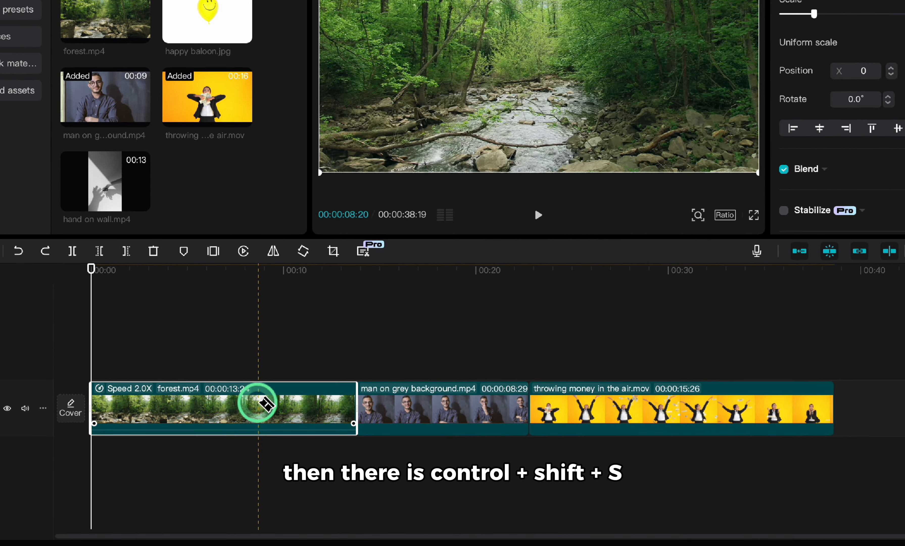
click(219, 406)
click(249, 406)
key(a)
click(263, 405)
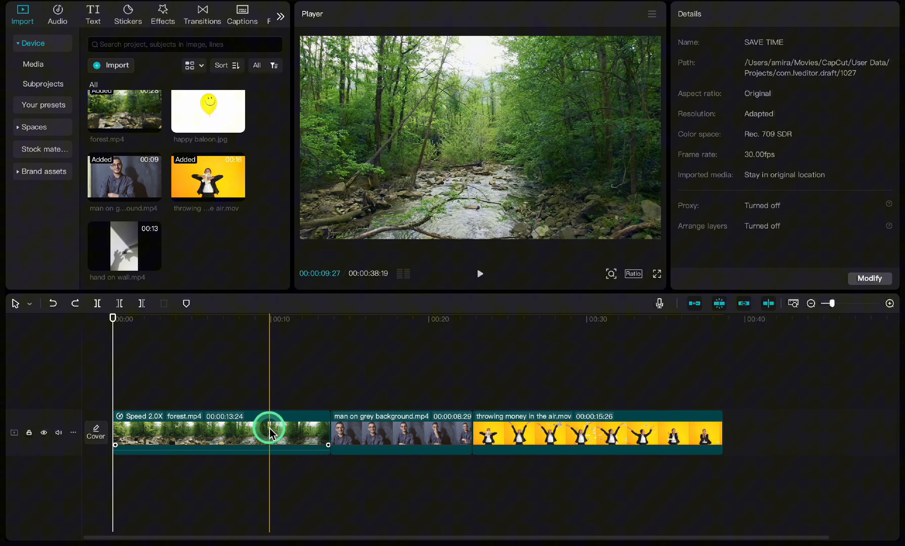
- Zoom the timeline out and in to examine the clip arrangement at different scales
key(super+minus)
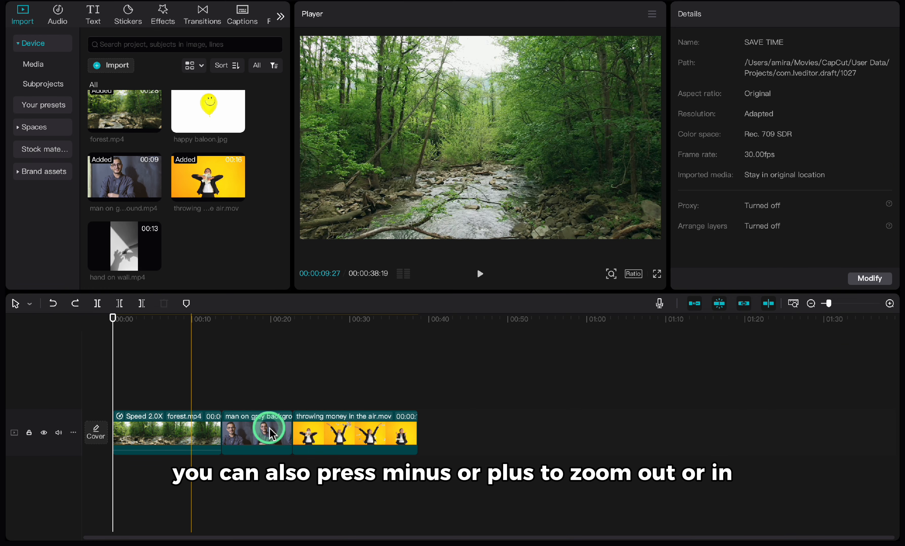
key(super+minus)
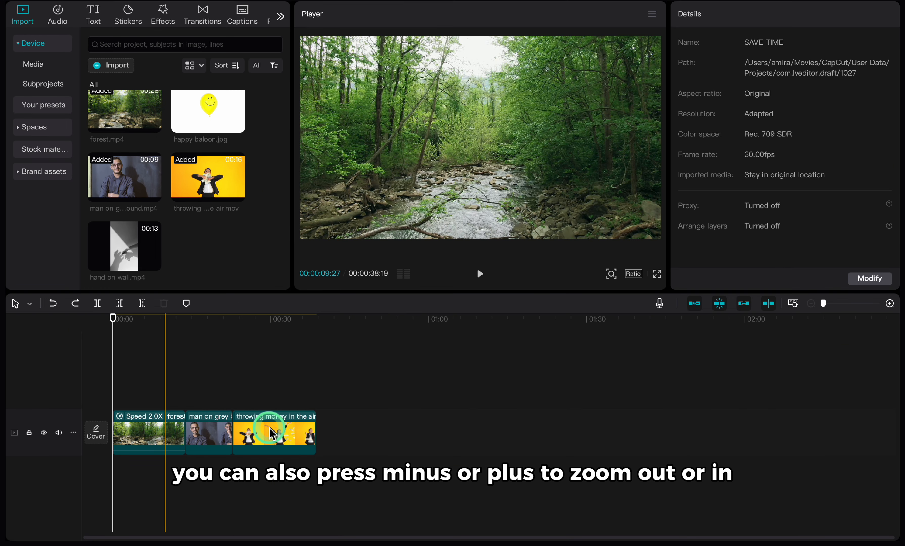
key(super+plus)
key(super+plus)
key(super+plus)
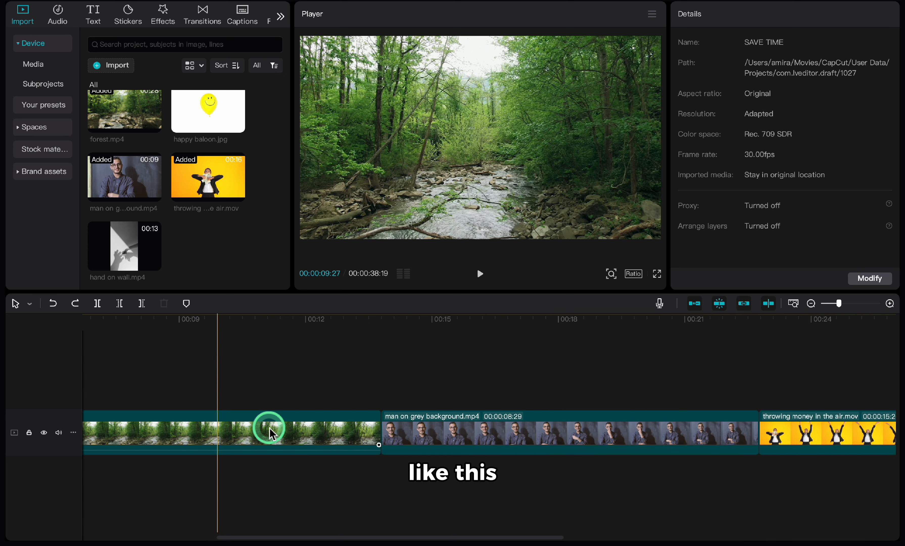
key(super+minus)
key(super+minus)
key(super+plus)
key(super+minus)
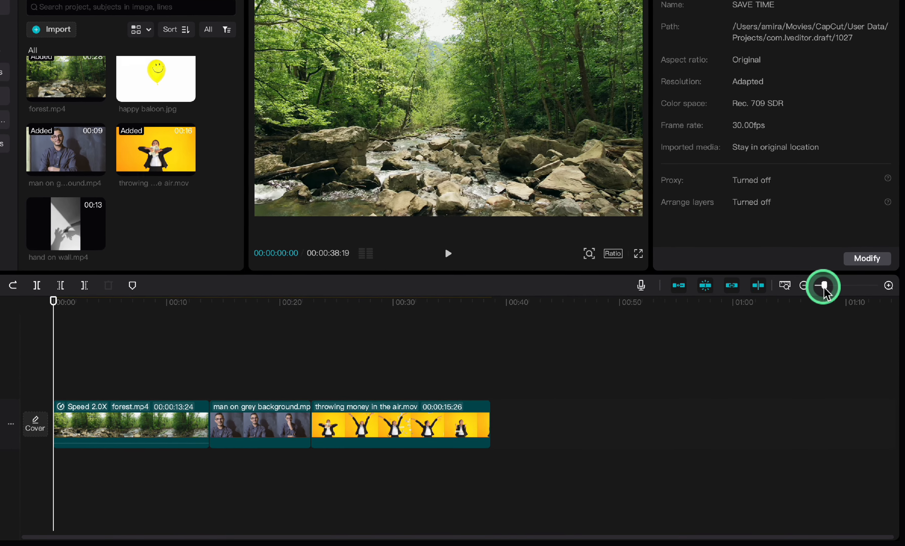
drag(832, 303, 814, 251)
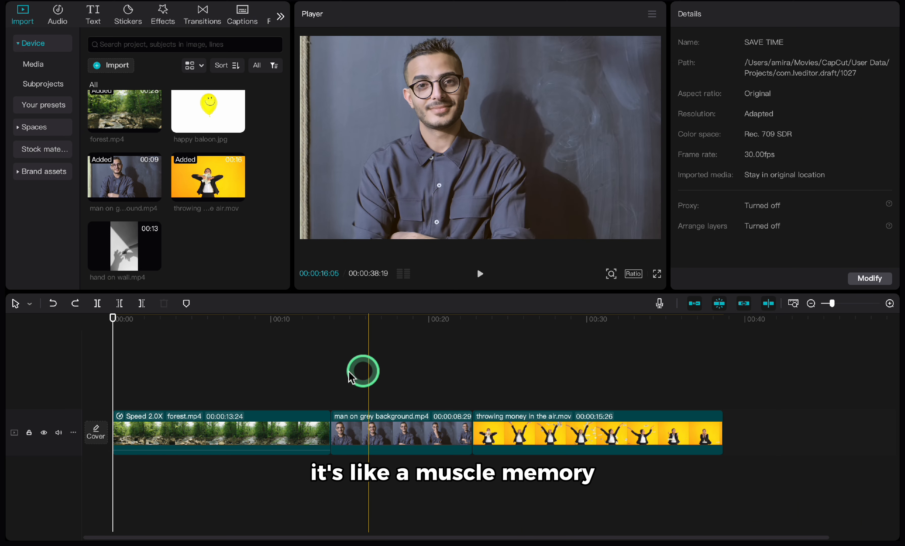
- Move the man on grey background and throwing money clips earlier to close the gaps after the forest clip
click(263, 392)
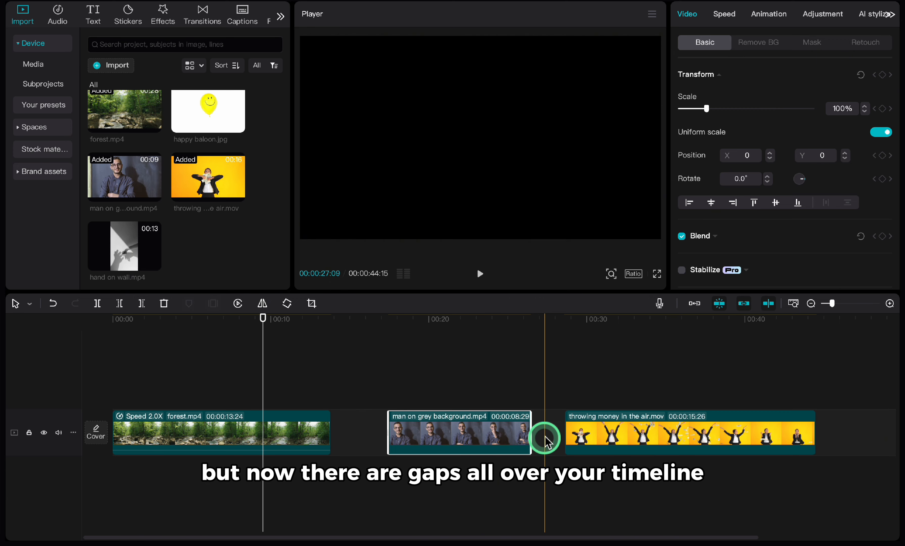
drag(467, 426, 400, 426)
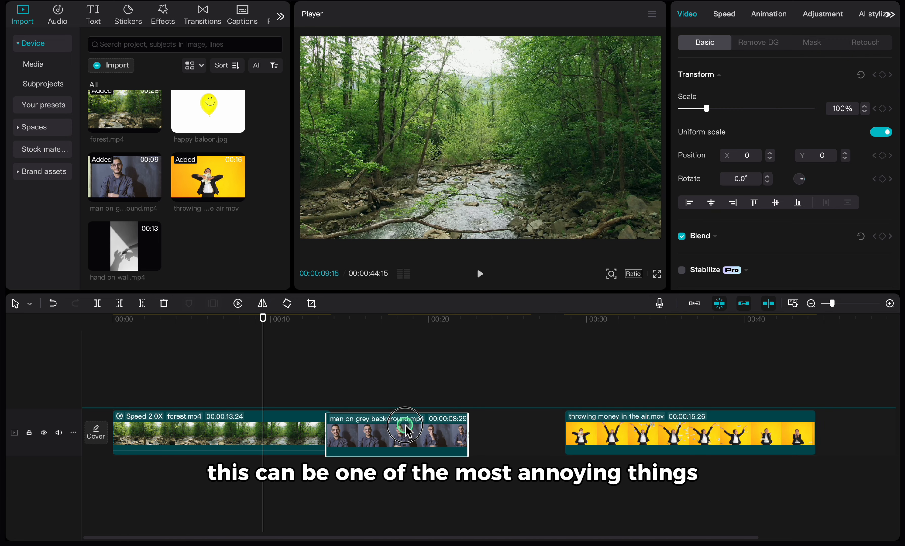
drag(591, 437, 498, 437)
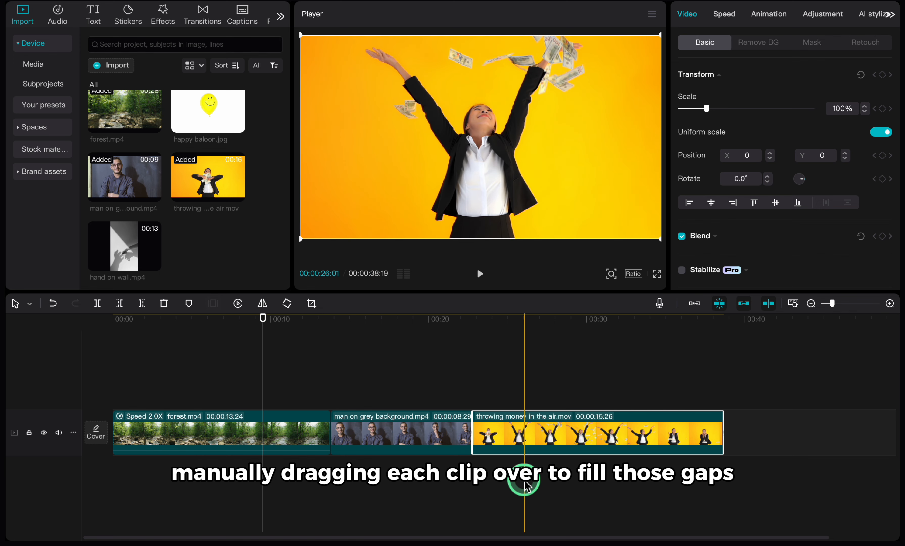
- Undo both clip moves, then close the timeline gaps by enabling the main track magnet and test it on the throwing money clip
key(ctrl+z)
key(ctrl+z)
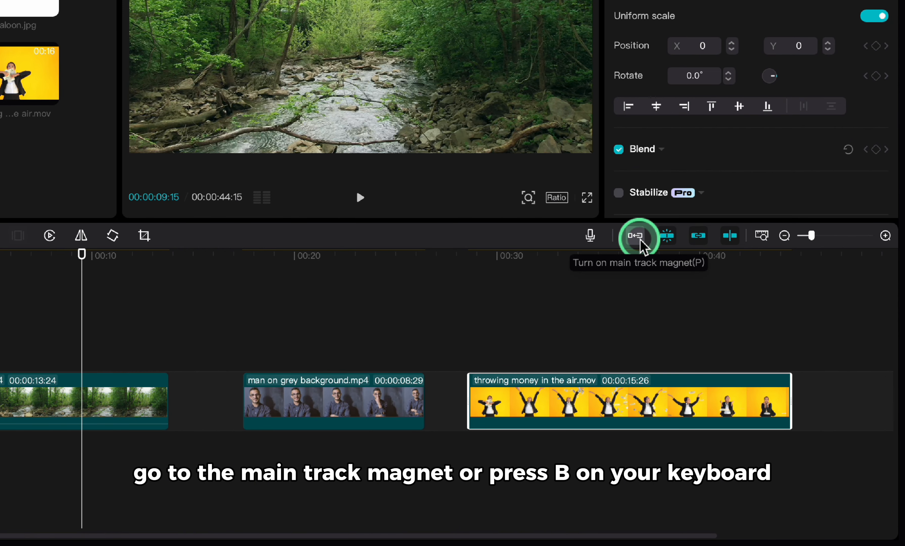
click(641, 239)
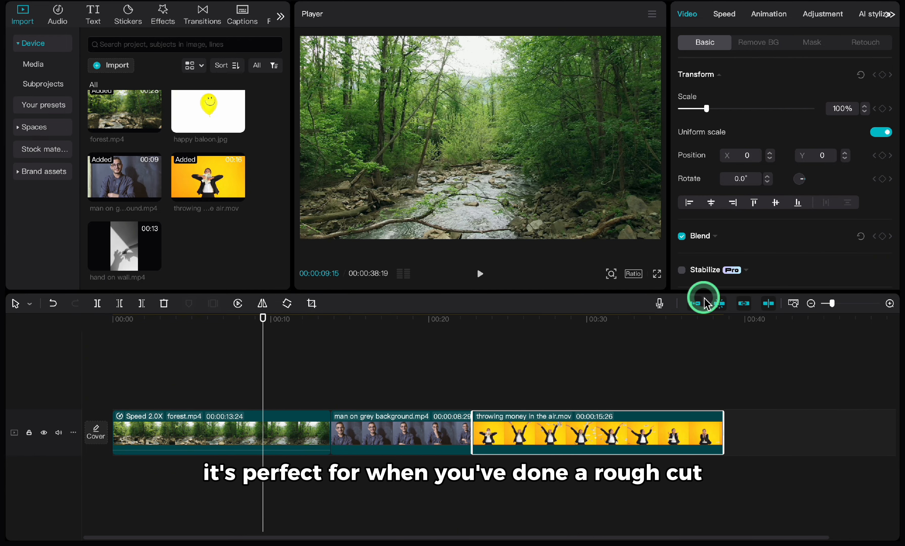
drag(561, 424, 653, 430)
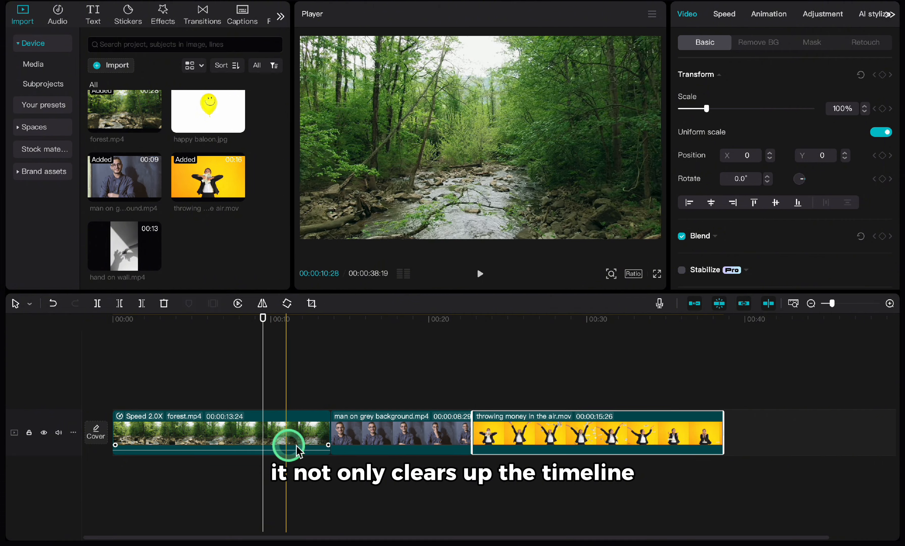
- Adjust the forest clip's color at 00:00:11:22, raising saturation to 7 and lowering contrast to about -7
click(298, 481)
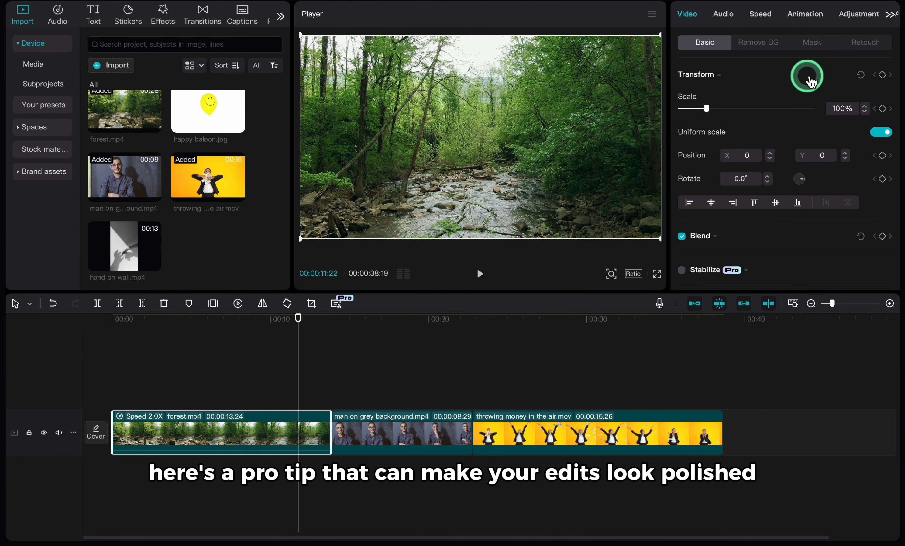
click(840, 14)
scroll(745, 132, down, 5)
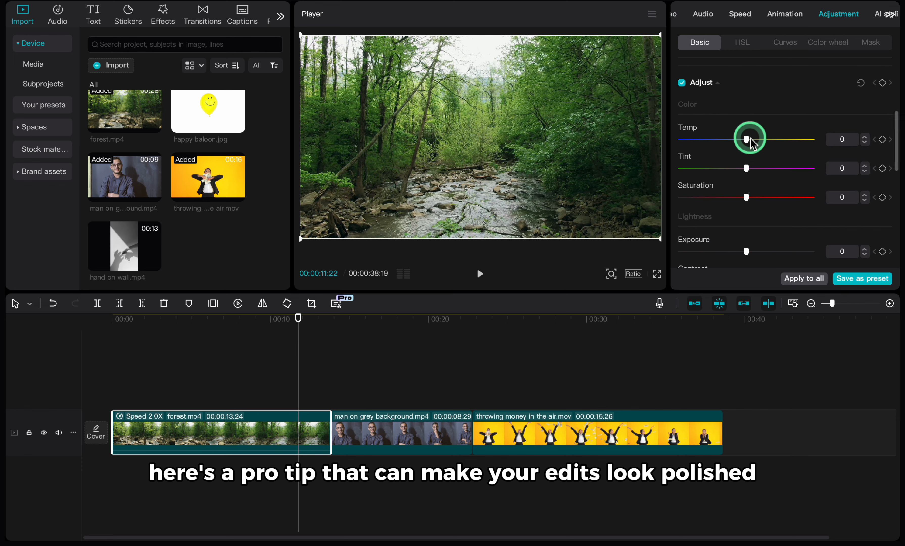
drag(733, 140, 736, 191)
scroll(750, 177, down, 3)
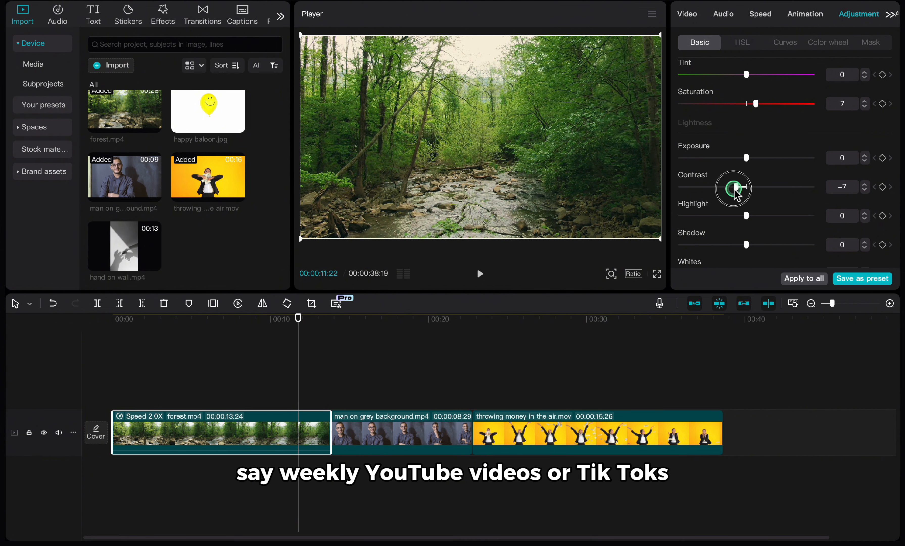
- Grade the forest clip with the primary color wheels, setting shadows to -0.01, 0.00, 0.05 and middle grey to -0.02, 0.01, -0.06
click(825, 41)
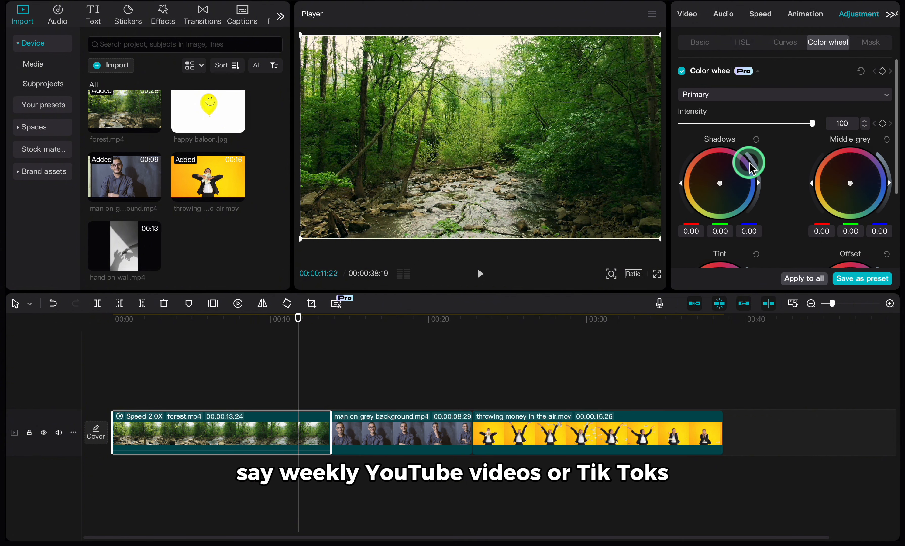
scroll(815, 96, down, 3)
scroll(808, 44, up, 3)
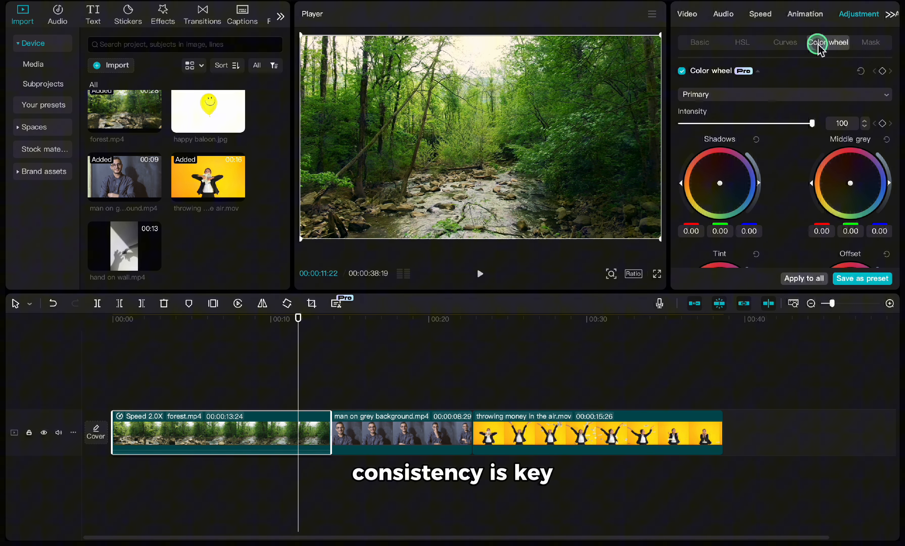
click(796, 95)
click(797, 97)
scroll(797, 95, down, 3)
scroll(798, 95, up, 1)
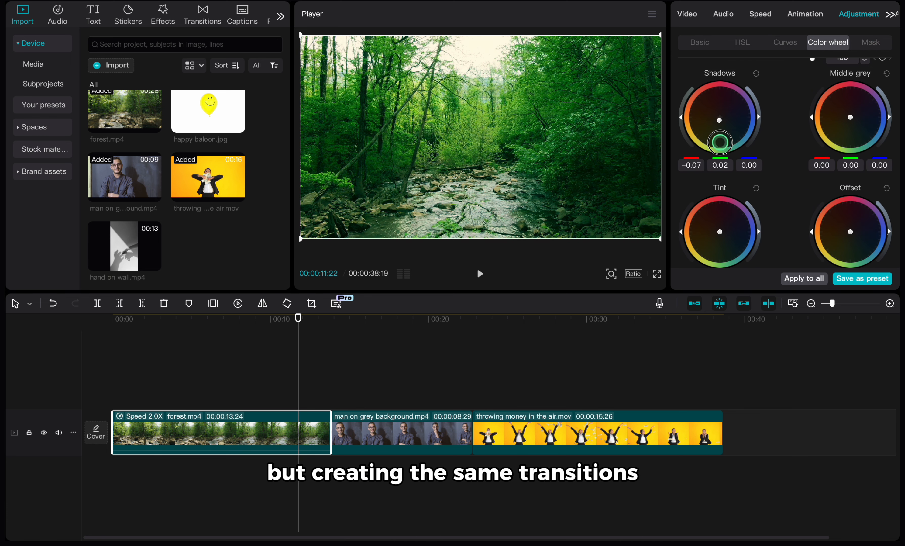
drag(720, 142, 719, 154)
drag(721, 107, 736, 119)
drag(849, 117, 826, 135)
drag(704, 251, 687, 273)
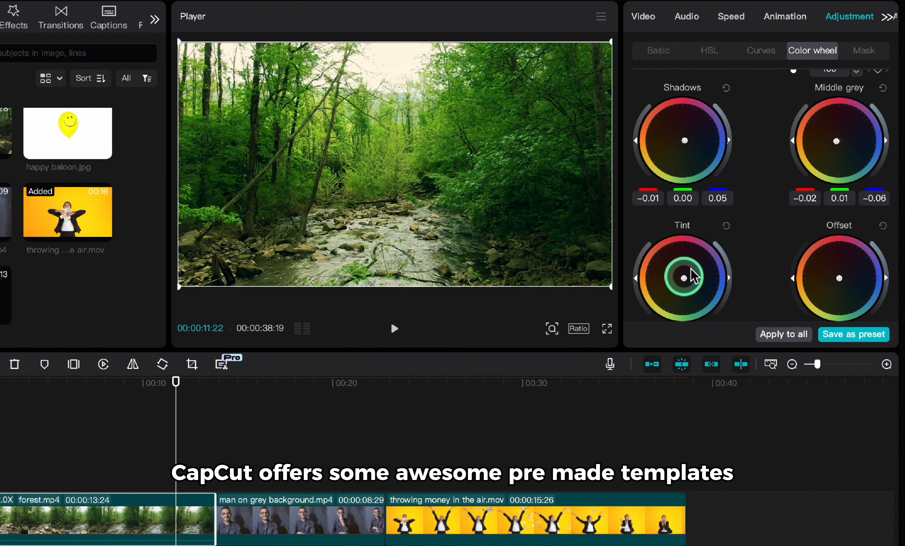
- Adjust the lightness and saturation of the green tones in the forest clip's HSL settings
scroll(796, 138, up, 4)
click(705, 59)
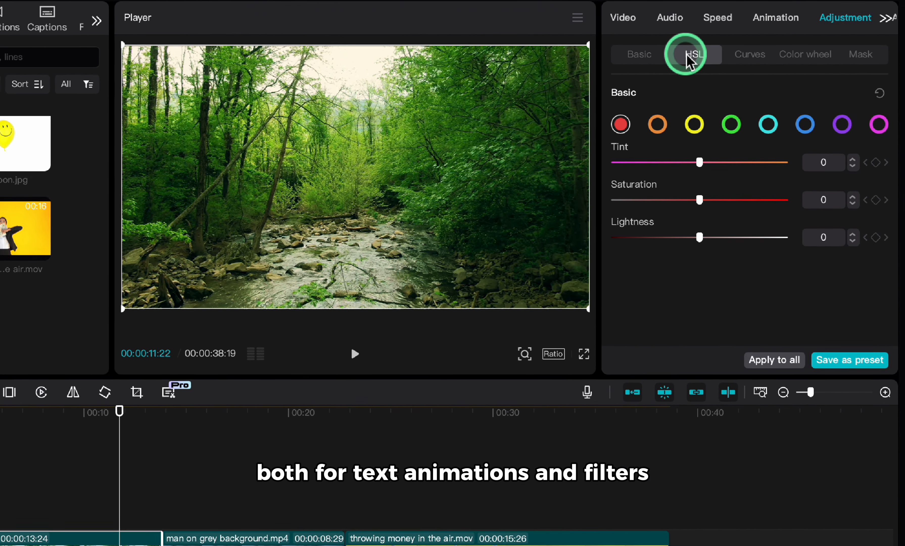
click(732, 122)
mouse_move(703, 233)
mouse_down()
mouse_move(714, 232)
mouse_move(700, 219)
mouse_up()
click(703, 197)
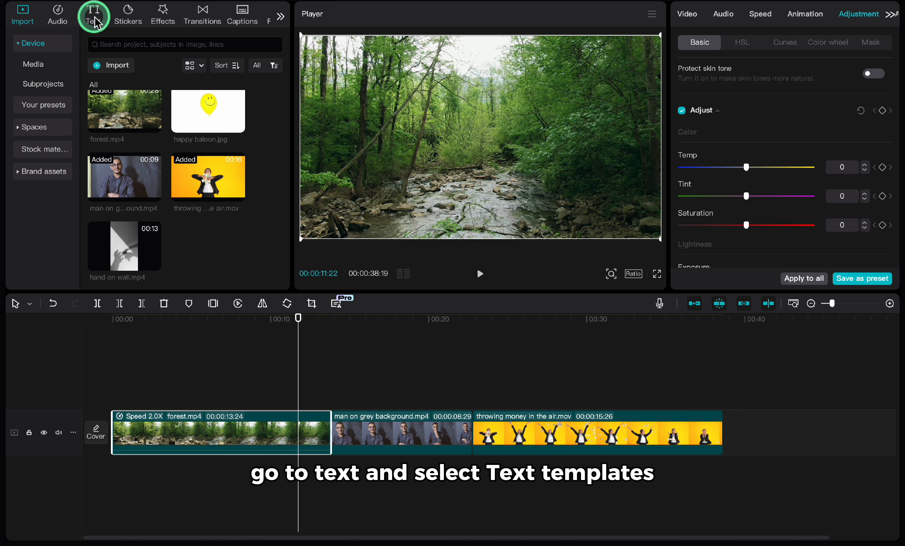
- Add the trending ABC text template above the forest clip and extend it to the clip's full length
click(93, 17)
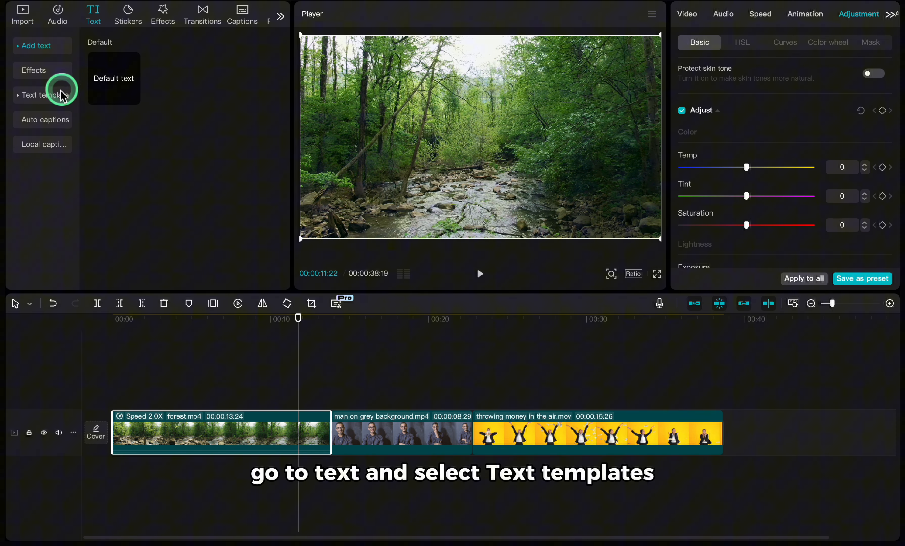
click(50, 98)
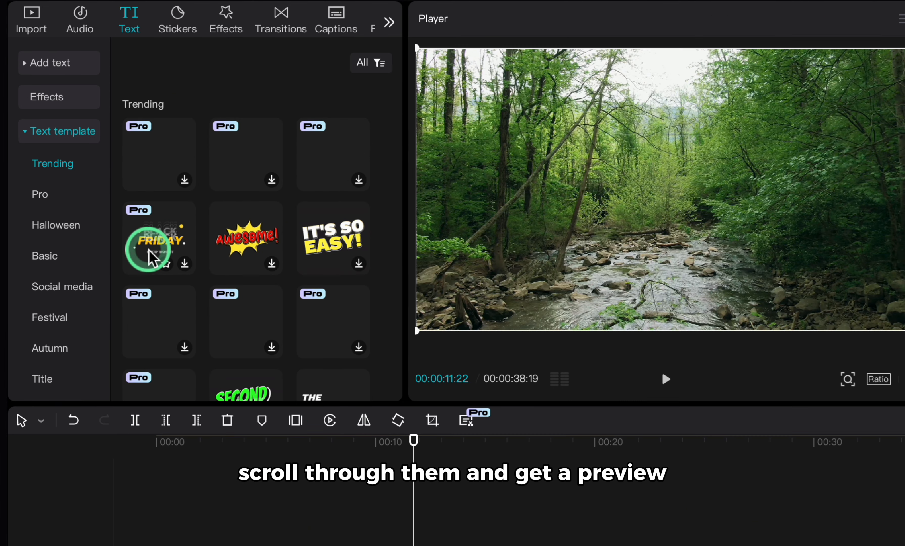
scroll(147, 253, down, 3)
drag(333, 293, 156, 545)
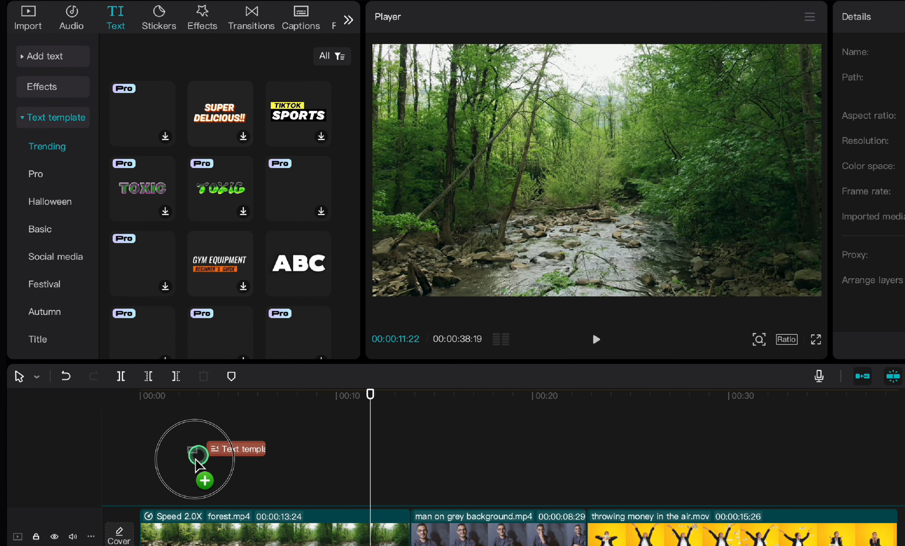
drag(140, 491, 141, 492)
drag(198, 494, 407, 497)
- Scale down the ABC title, move it toward the frame's lower-left corner and change its text to Forrest
drag(708, 148, 692, 148)
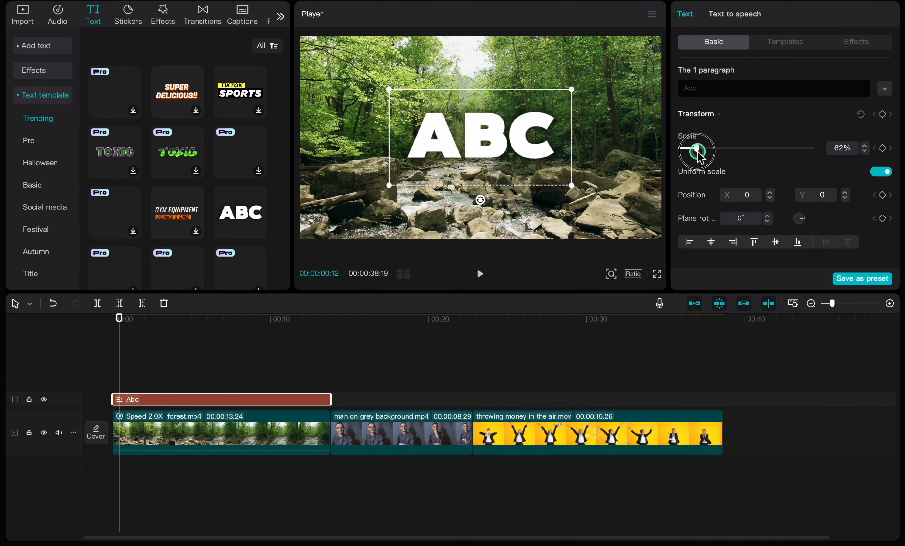
drag(540, 120, 440, 177)
text(orrest)
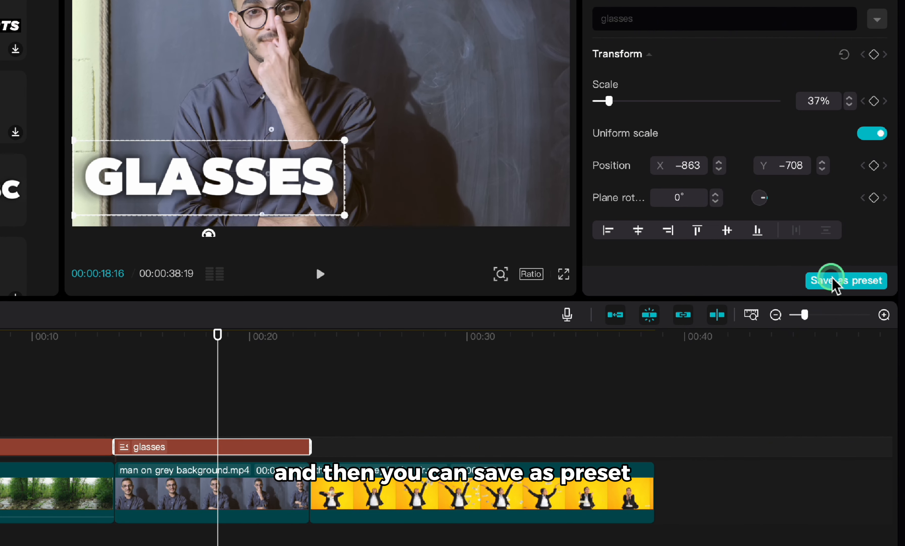
- Save the GLASSES title's style as a text preset and open the saved text presets
click(823, 279)
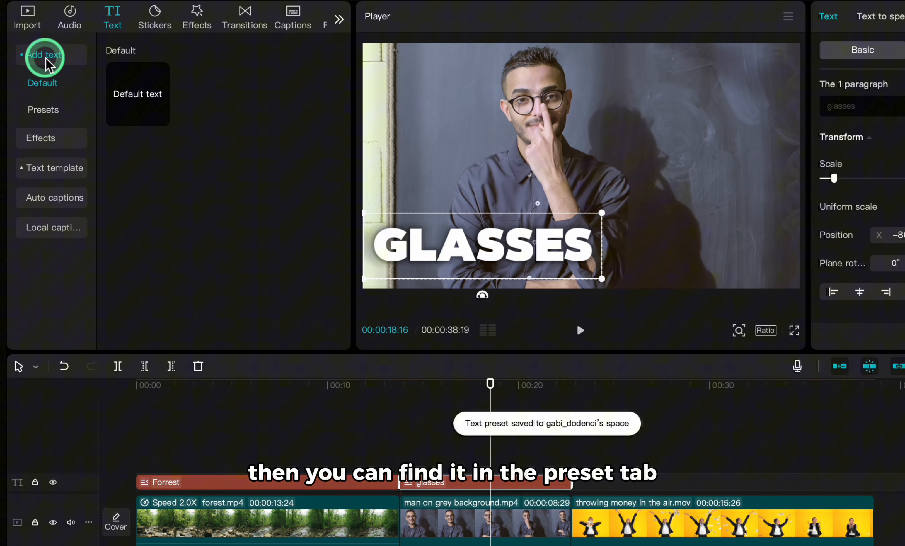
click(47, 118)
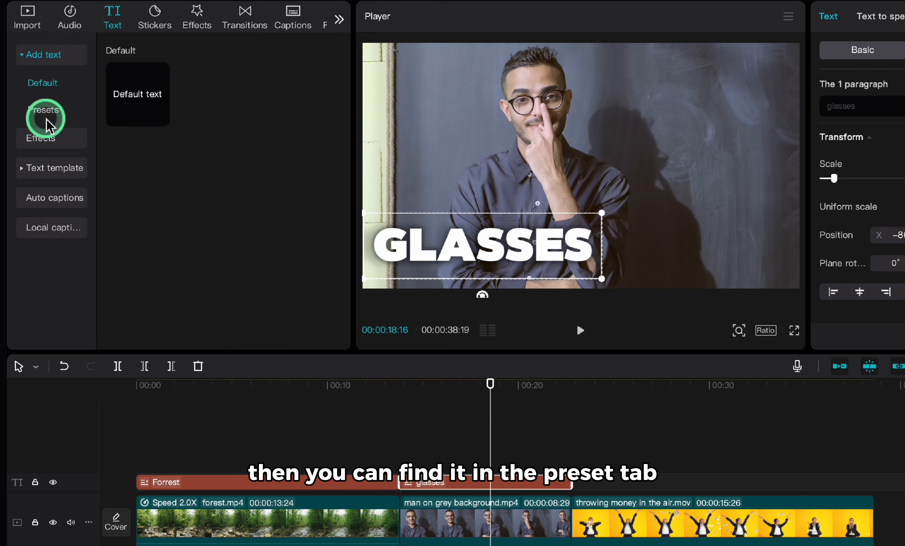
- Place the saved GLASSES text preset above the throwing money clip, extend it to the clip's full length and change its text to money
click(151, 116)
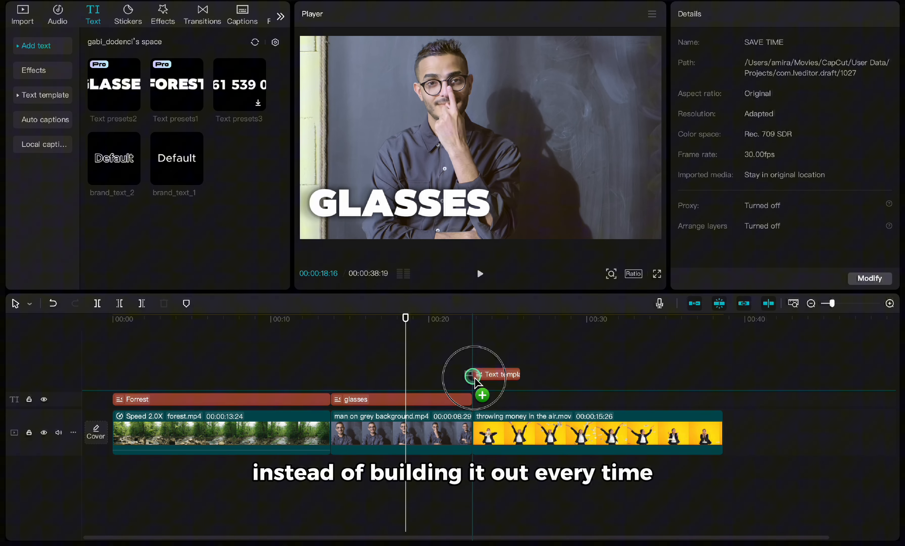
drag(485, 376, 723, 384)
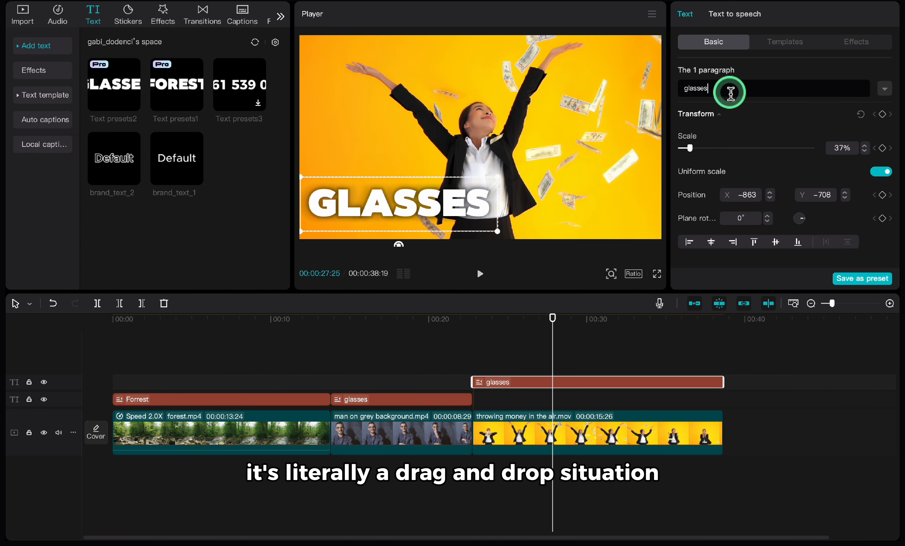
text(money)
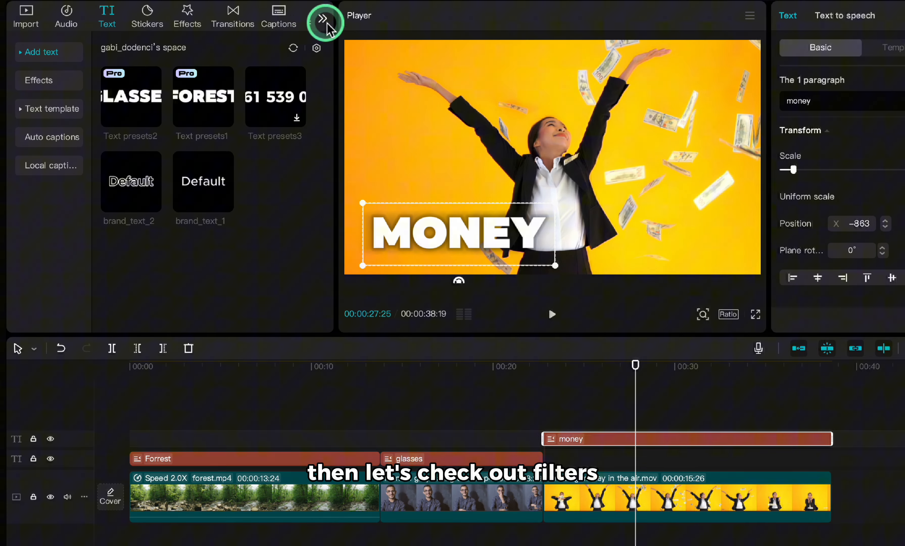
- Add the featured Clear II filter above the forest clip, starting at the beginning of the timeline
click(280, 16)
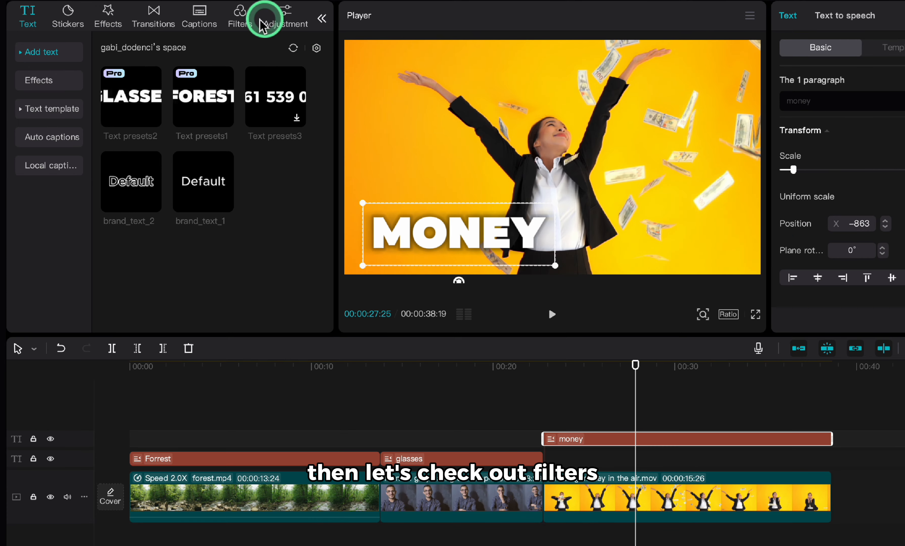
click(201, 17)
click(293, 505)
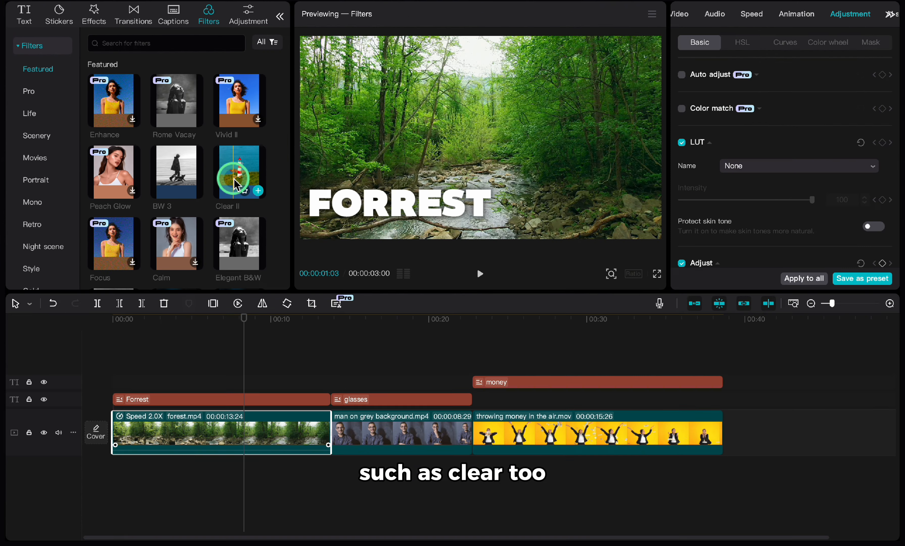
drag(235, 182, 114, 379)
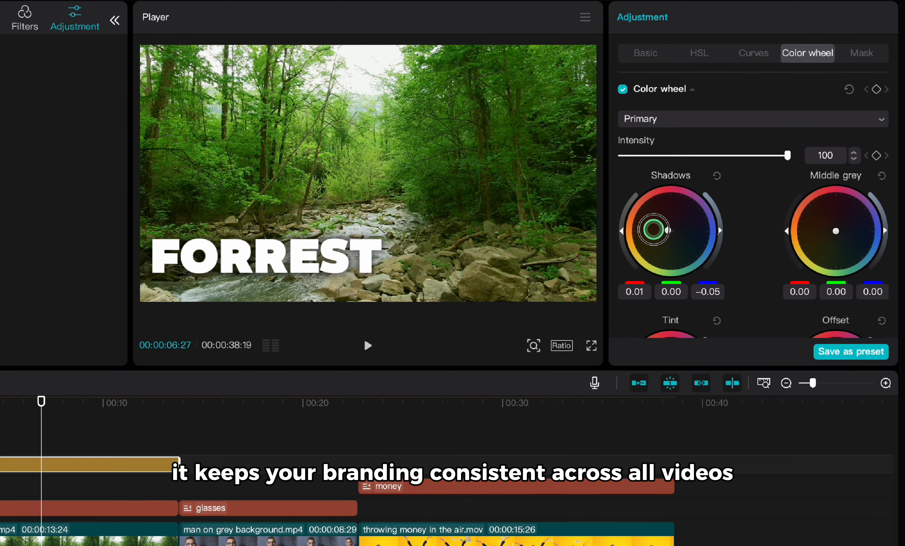
- Set the adjustment layer's color wheels: middle grey 0.01, 0.00, −0.03; tint −0.08, 0.02, 0.03; offset −0.04, 0.01, 0.00
click(828, 253)
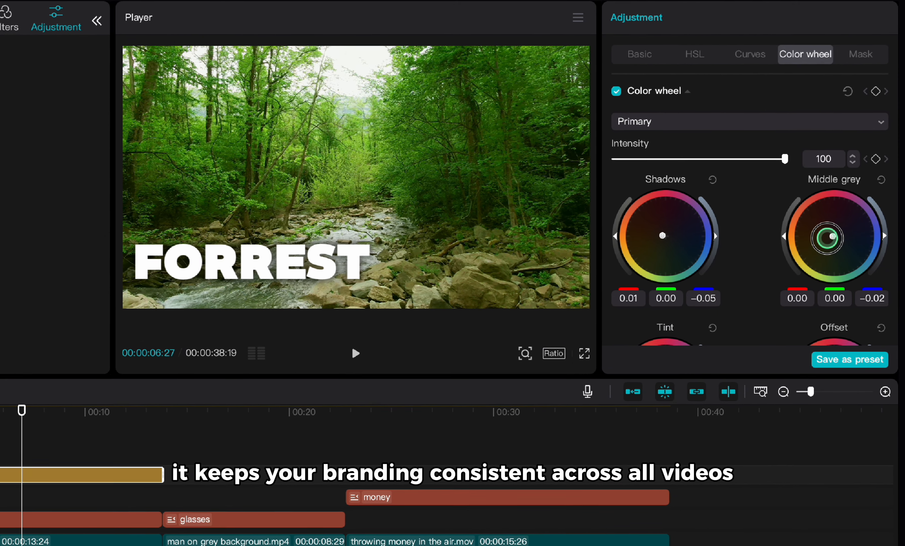
scroll(735, 299, down, 4)
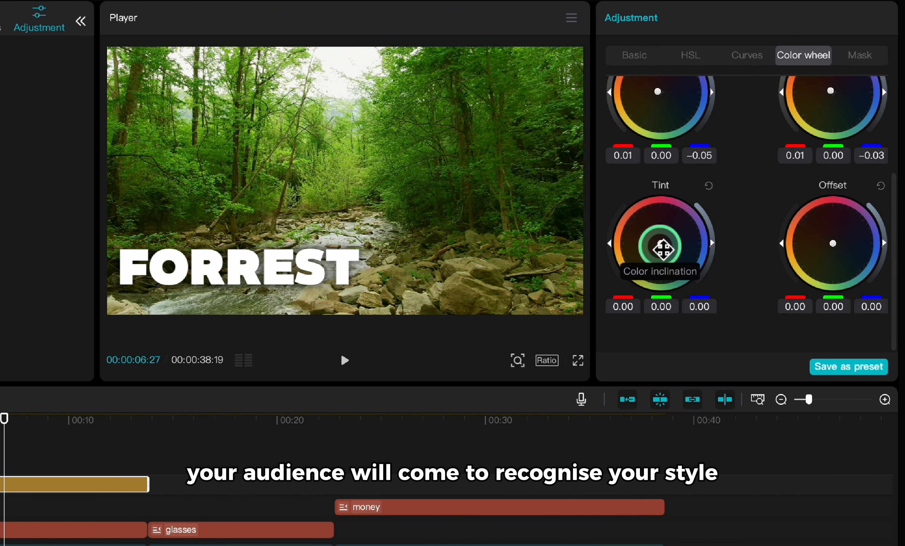
drag(661, 244, 688, 261)
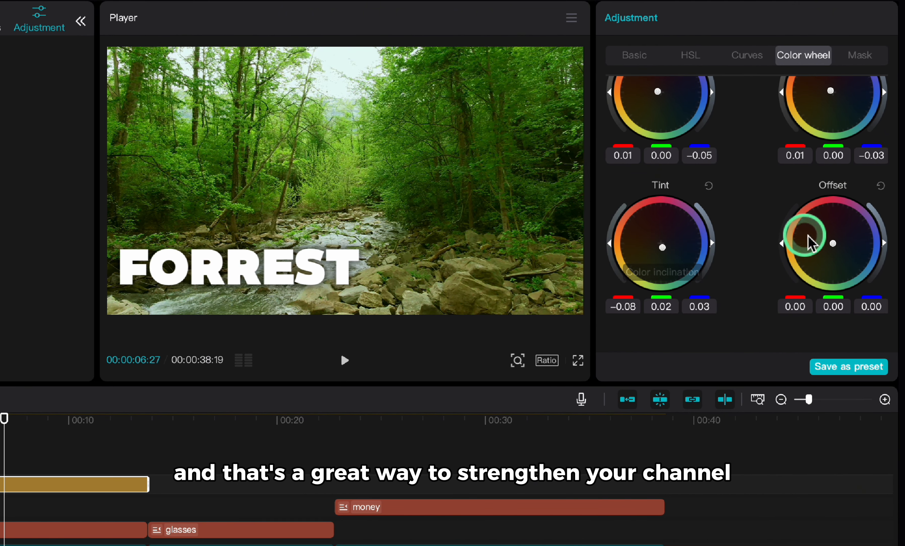
drag(811, 243, 835, 249)
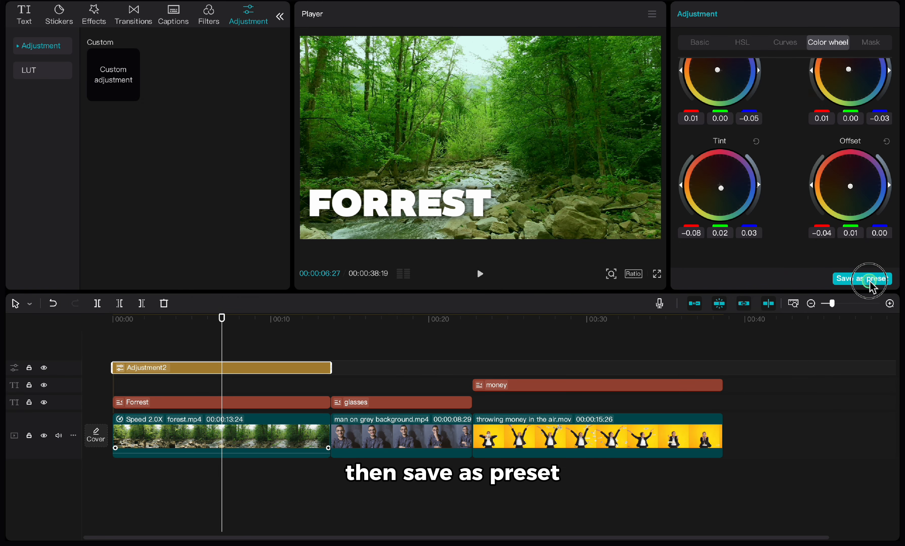
- Save the forest clip's color adjustment as a preset and open the saved adjustment presets
click(870, 281)
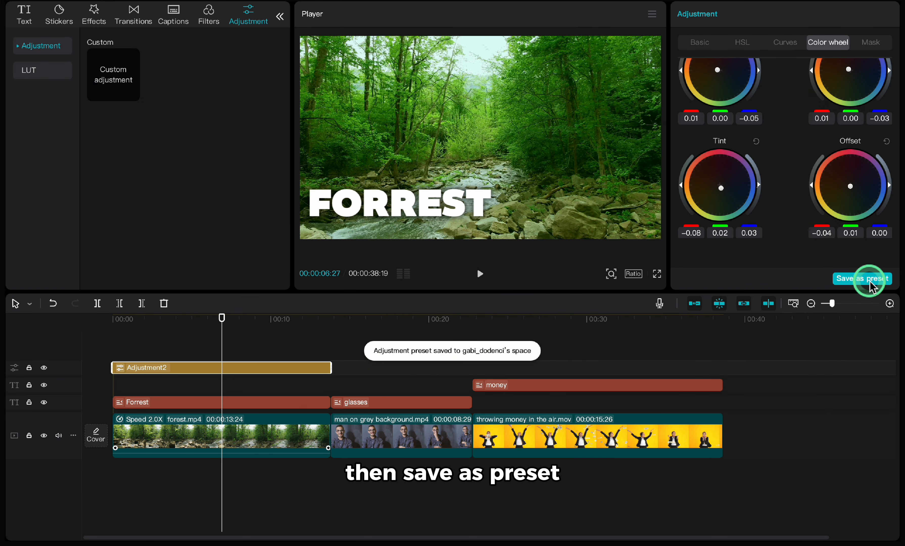
click(44, 47)
click(43, 92)
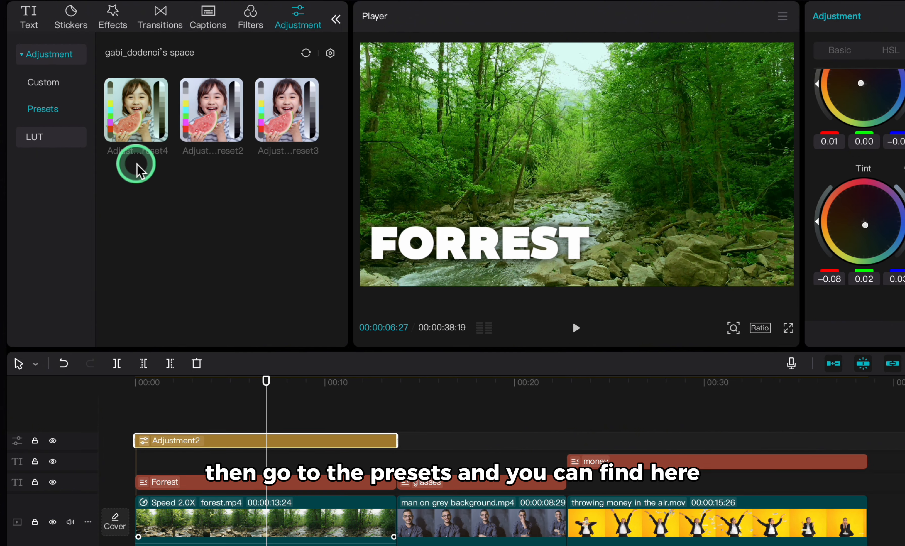
click(102, 106)
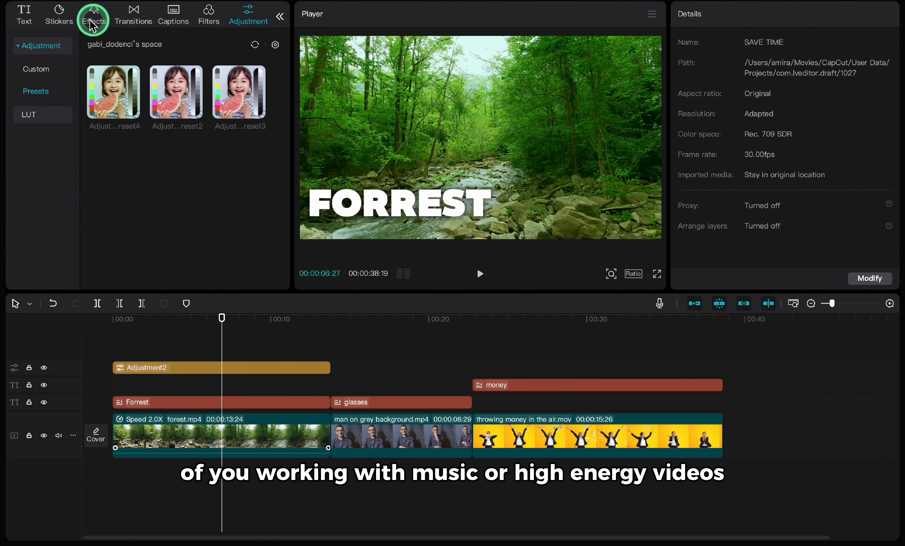
- Add the favorite Loop-Bright, energetic and refreshing Rock track from the timeline's start and cut off everything past the end of the video
scroll(66, 22, left, 3)
click(60, 18)
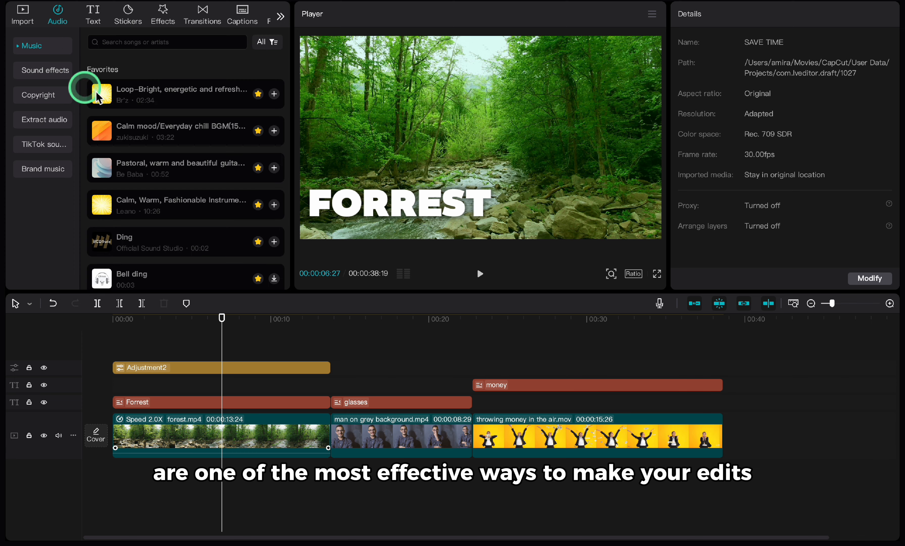
drag(171, 148, 128, 472)
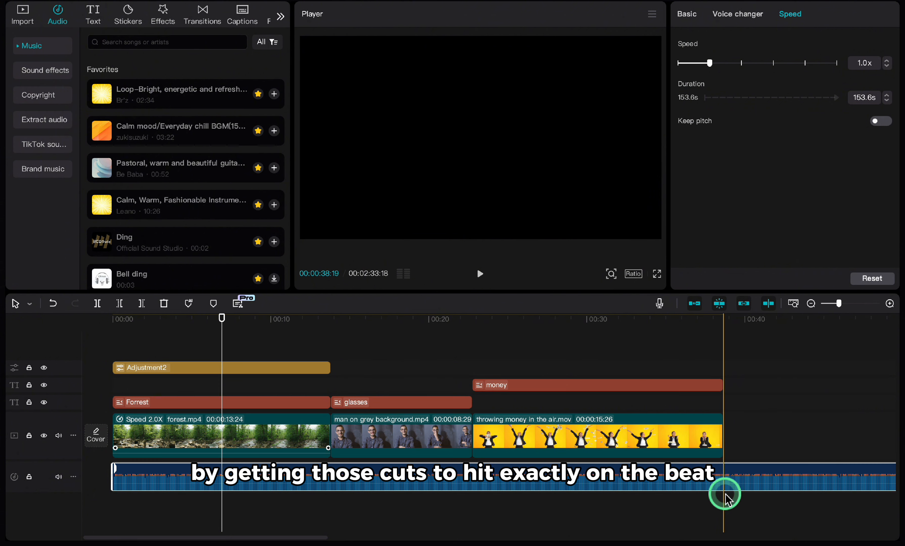
key(super+b)
key(Delete)
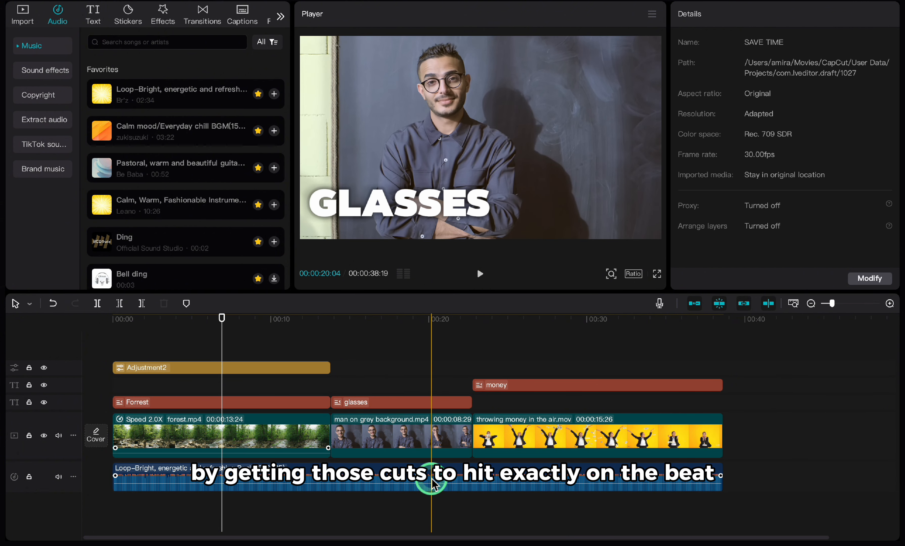
- Generate automatic beat markers on the music track using the Beats 1 option
click(432, 476)
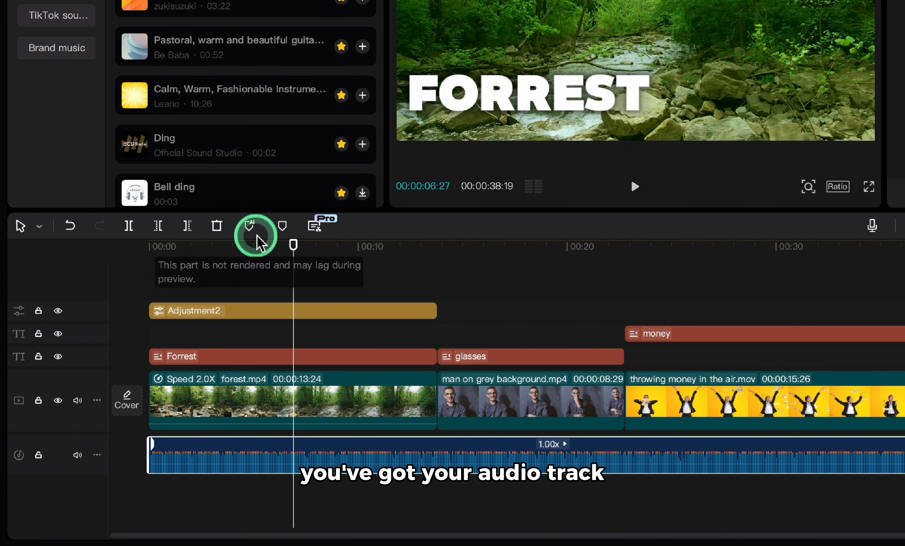
click(249, 226)
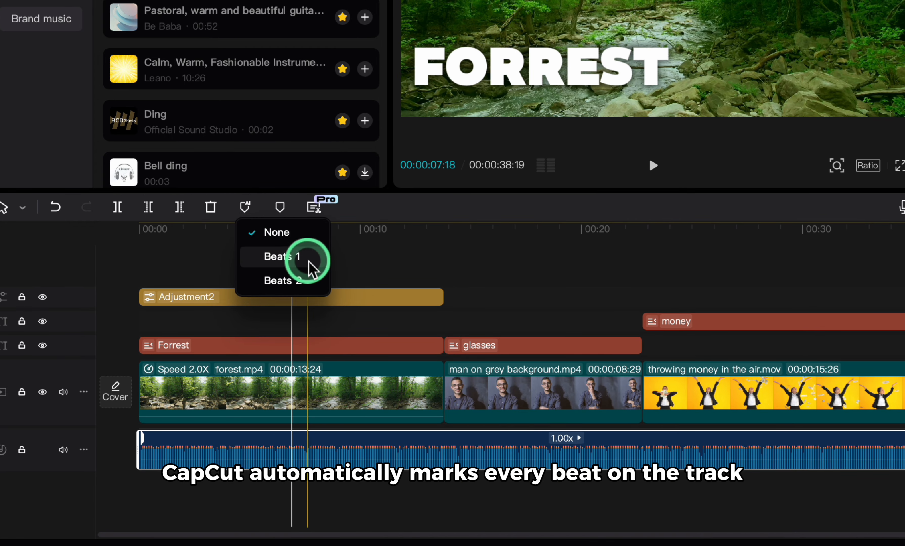
click(308, 272)
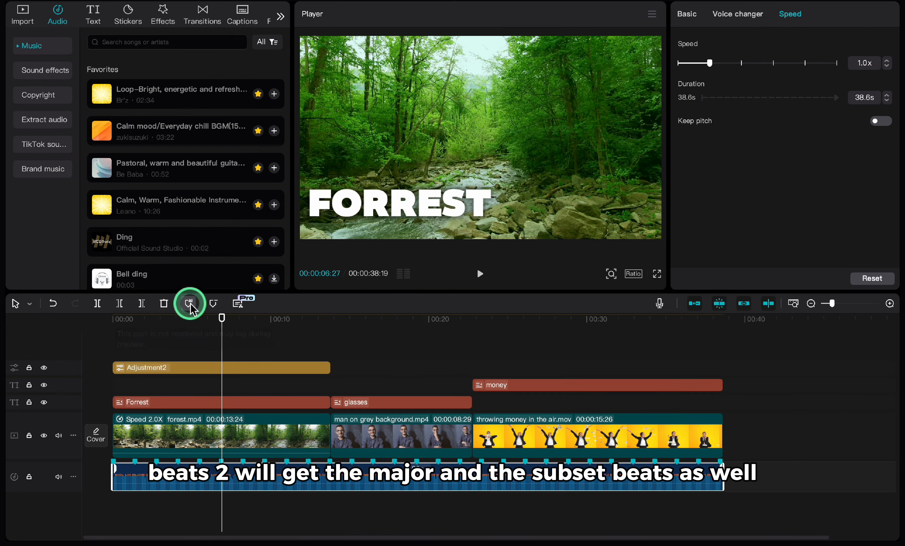
- Switch the music track's automatic markers to Beats 2, and return them to Beats 1
click(245, 207)
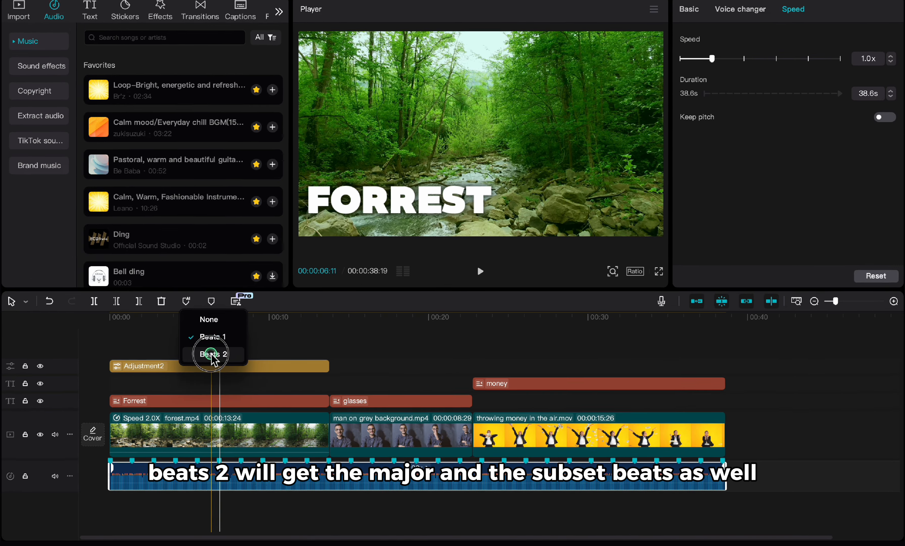
click(212, 354)
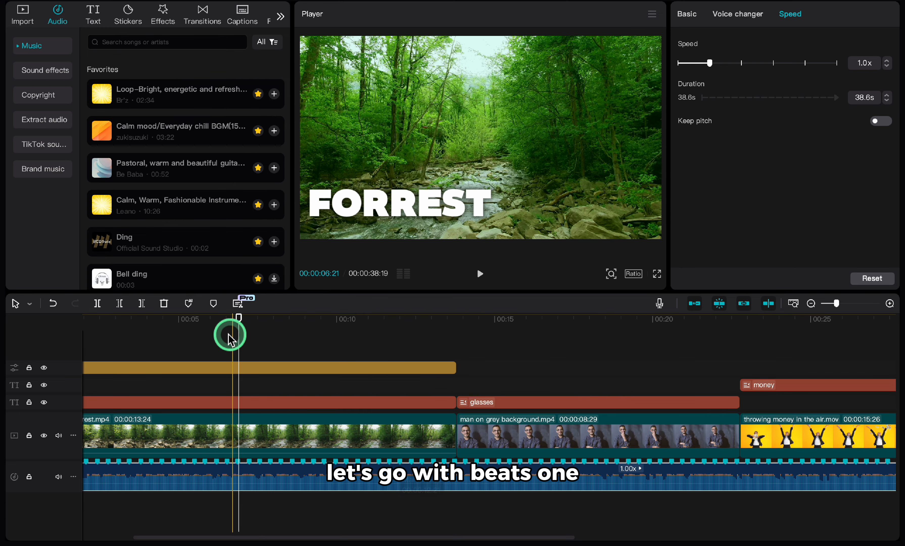
click(189, 303)
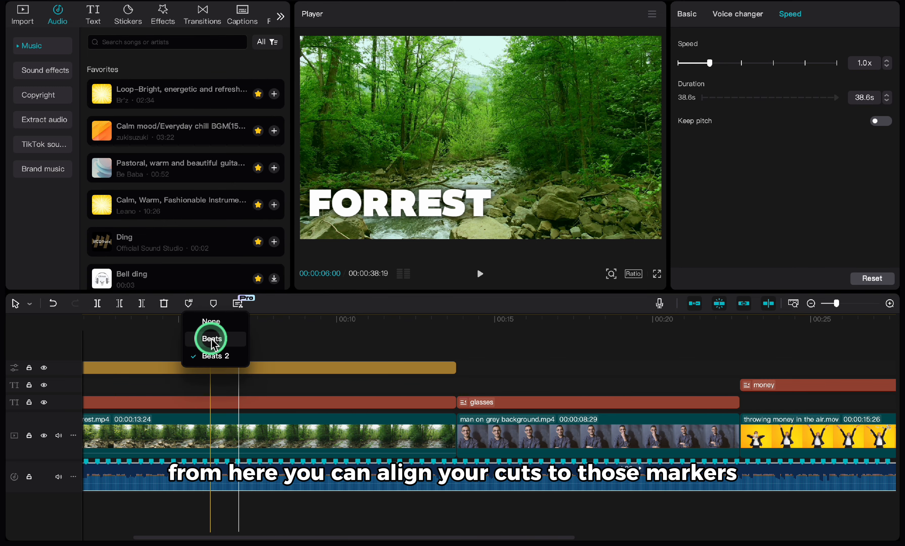
click(212, 339)
- Trim the man on grey background clip to 00:00:08:05 and the throwing money clip to 00:00:15:03, ending each on a beat marker
drag(739, 435, 715, 435)
scroll(715, 435, right, 10)
drag(760, 435, 736, 435)
- Split the music track at the end of the throwing money clip and delete the leftover part
click(822, 461)
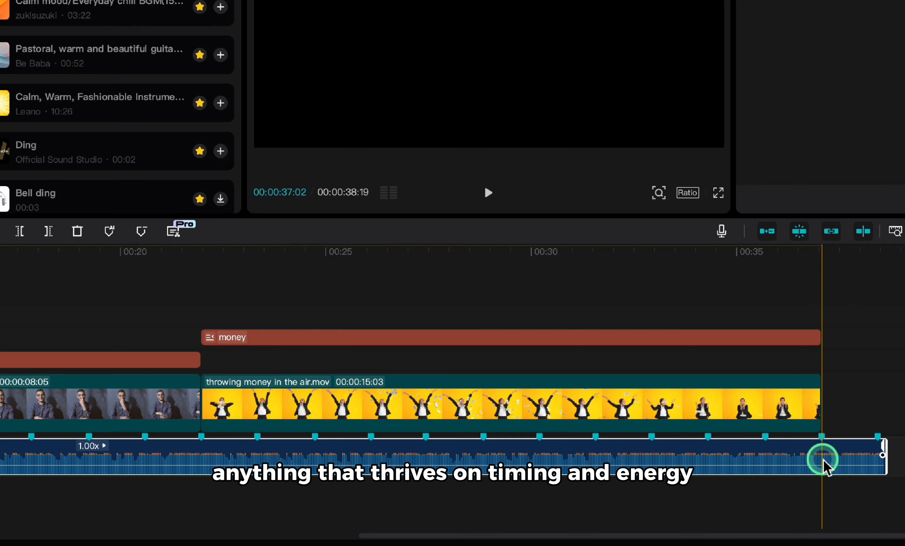
key(super+b)
key(Delete)
scroll(823, 460, left, 2)
scroll(823, 460, left, 8)
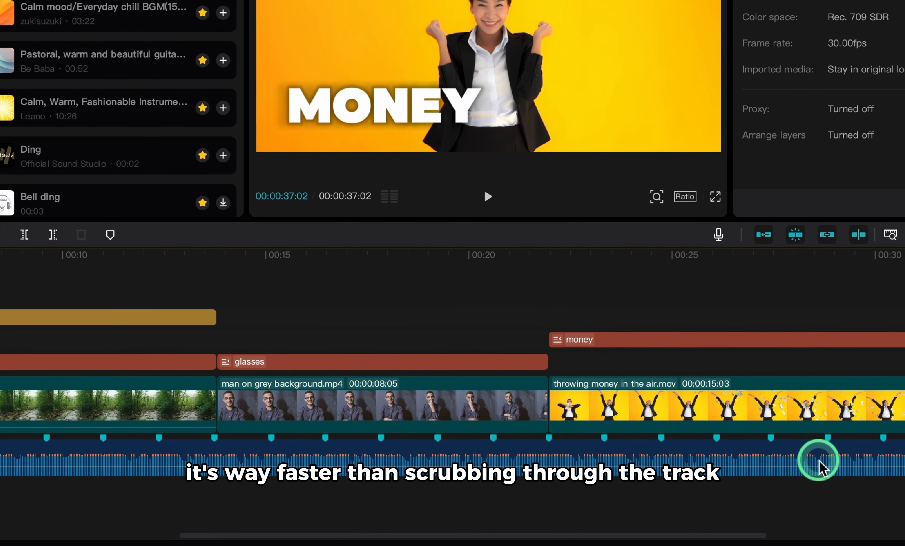
key(super+minus)
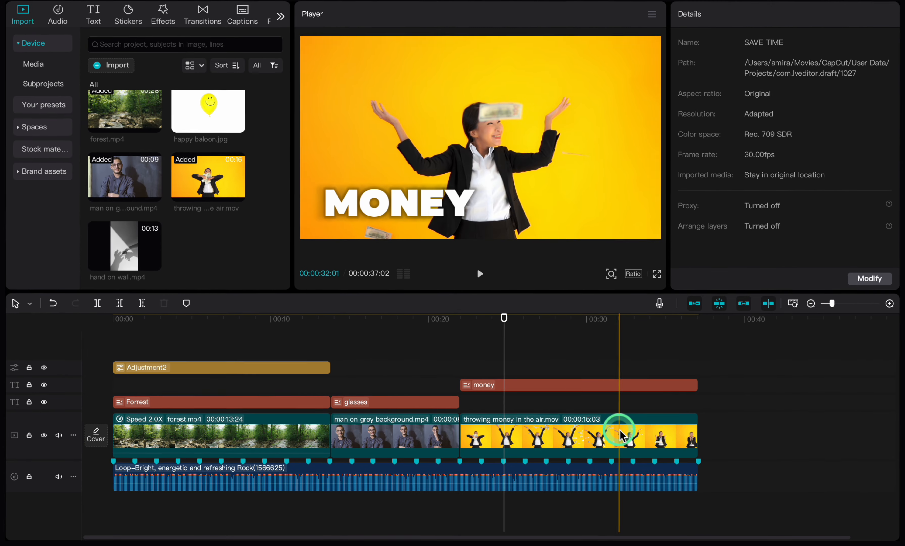
- Pick the hand on wall.mp4 clip from the imported media
click(140, 228)
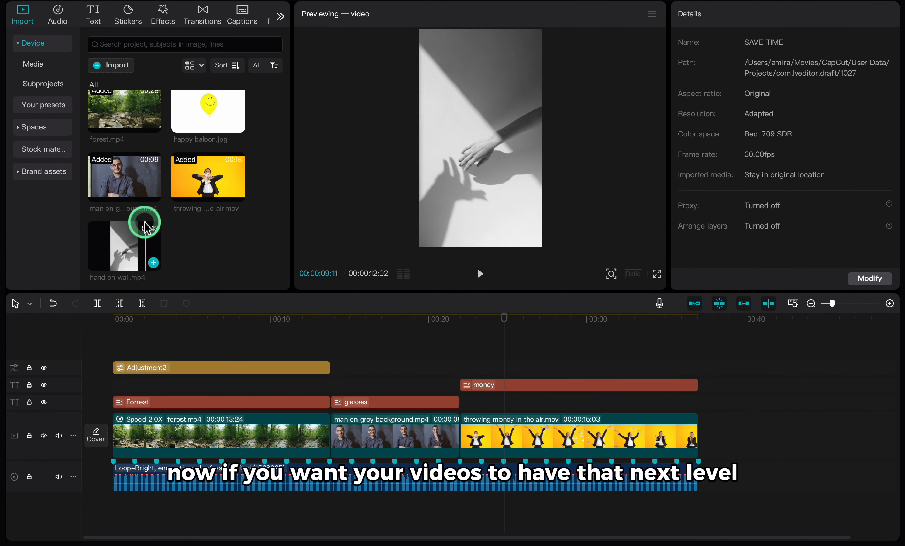